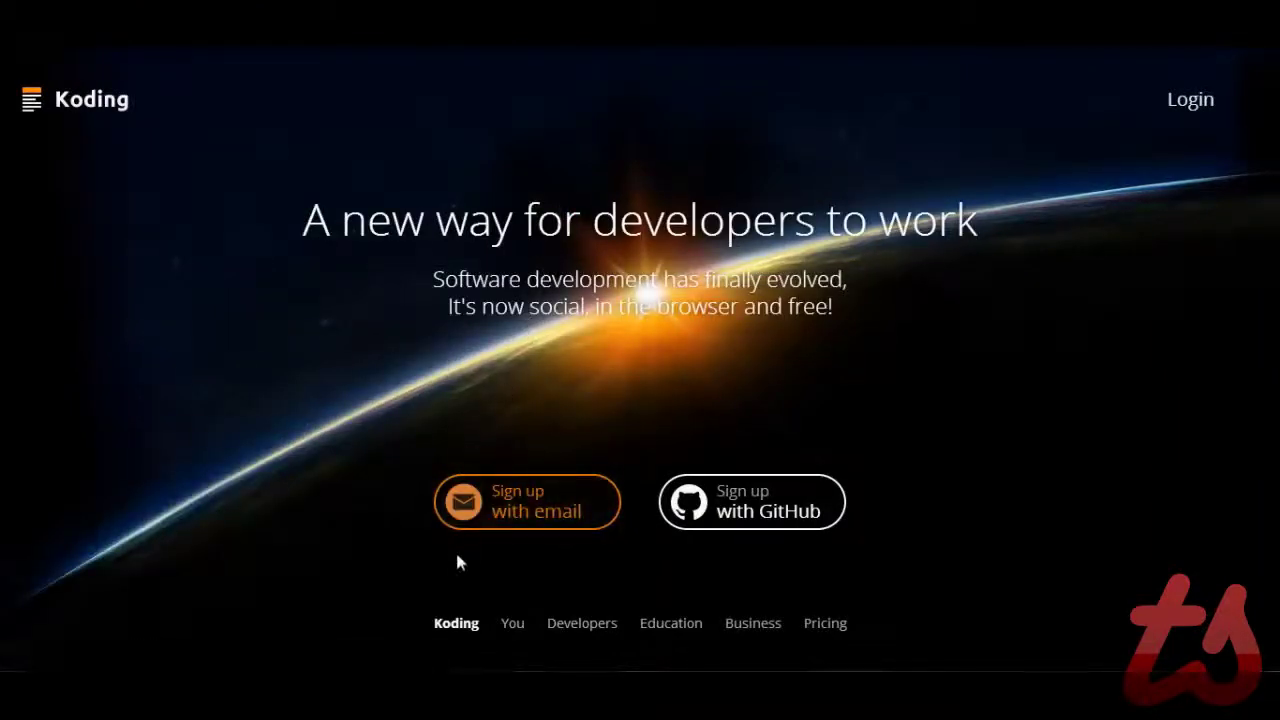
Step: Open the 'You' section from the landing page's bottom navigation row
{"action": "left_click", "coordinate": [512, 625]}
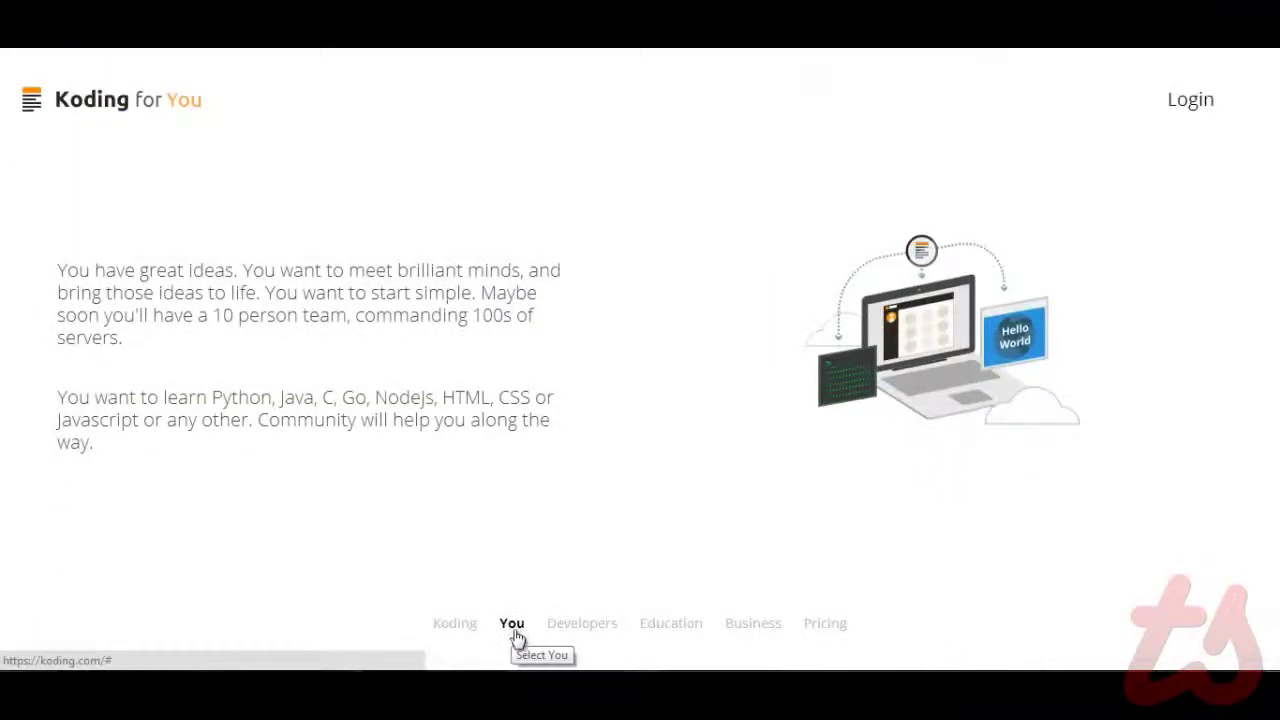
Step: Open the Developers section from the landing page navigation
{"action": "left_click", "coordinate": [620, 623]}
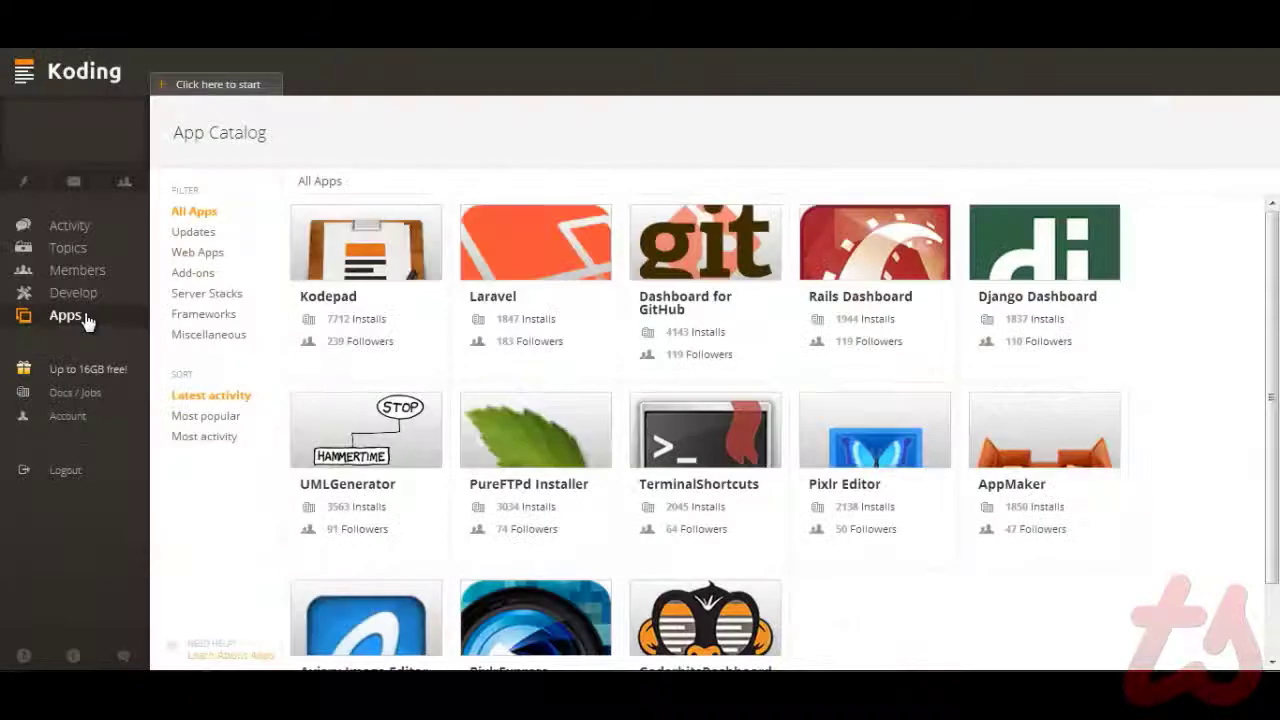
{"action": "mouse_move", "coordinate": [365, 290]}
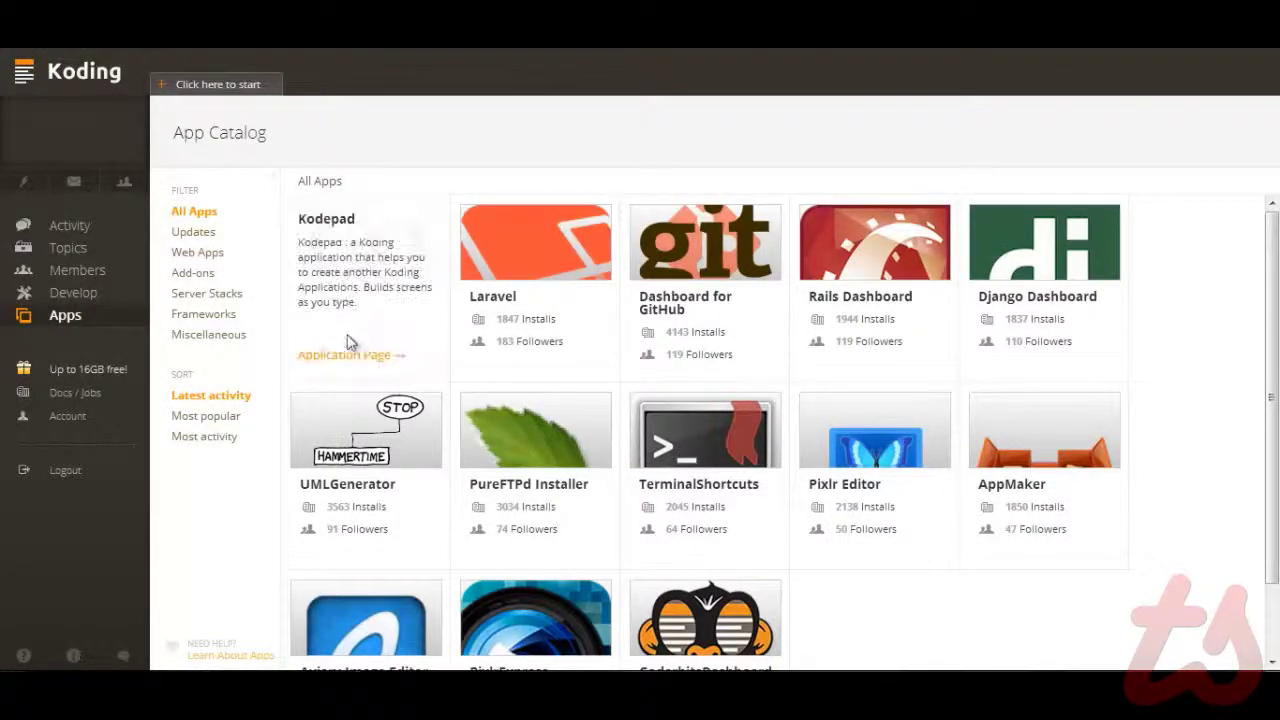
{"action": "scroll", "coordinate": [350, 342], "scroll_direction": "down", "scroll_amount": 3}
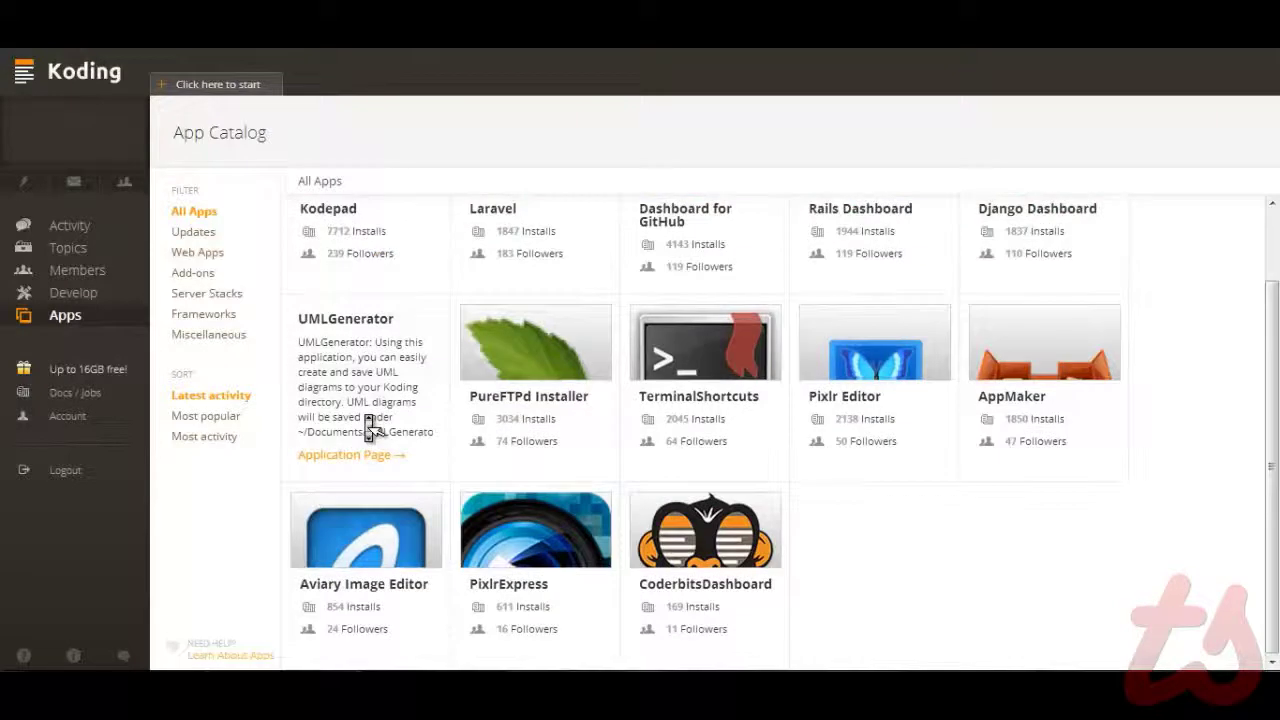
{"action": "scroll", "coordinate": [370, 428], "scroll_direction": "up", "scroll_amount": 3}
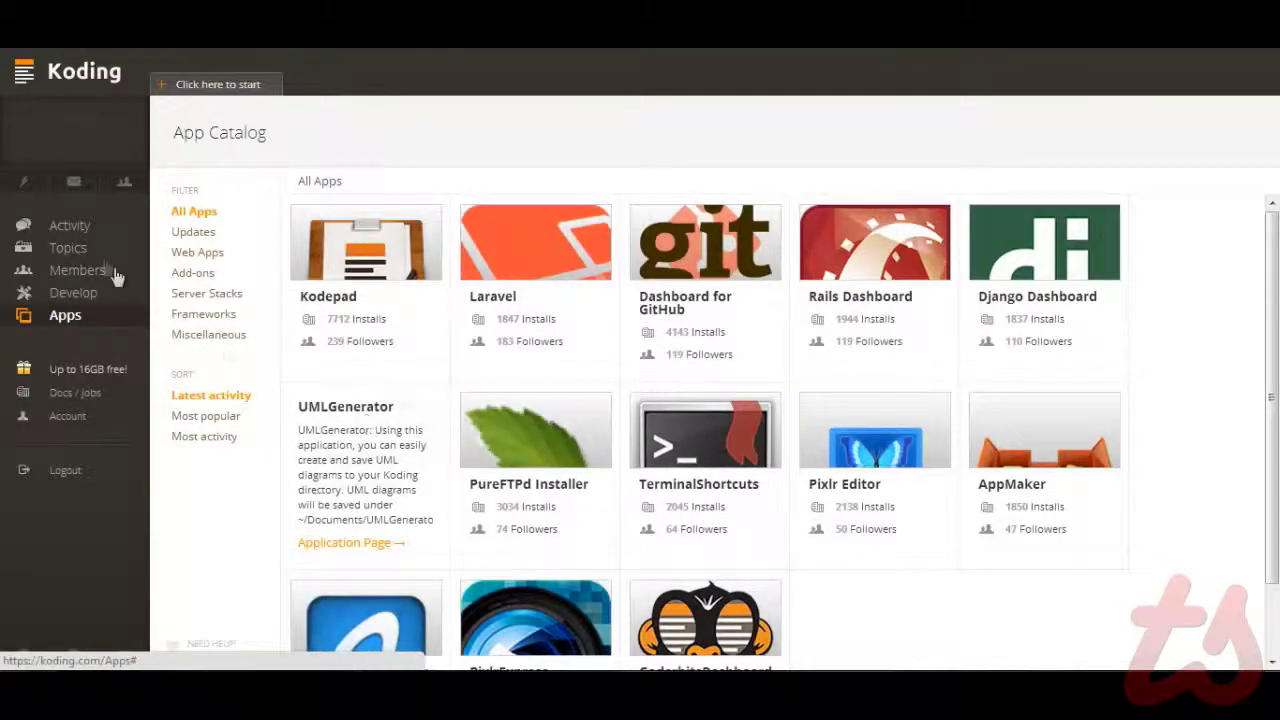
Step: Open Develop from the left sidebar to reach your apps and home folders
{"action": "left_click", "coordinate": [75, 293]}
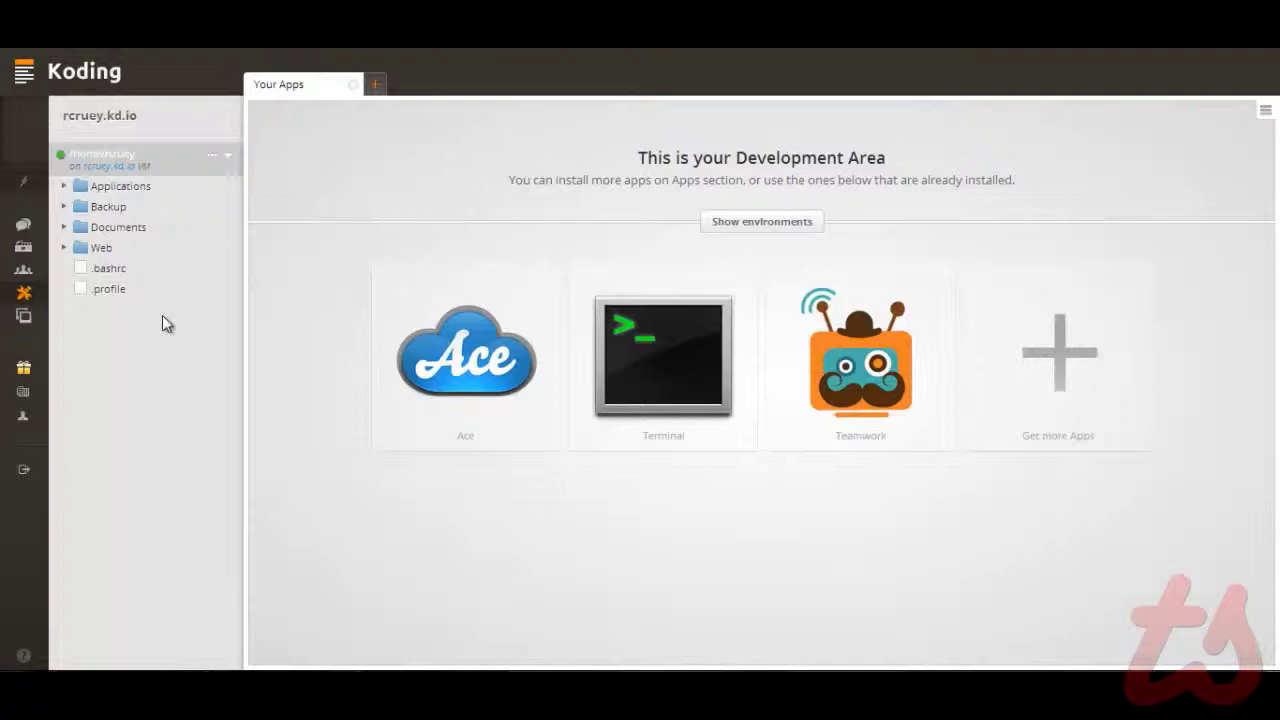
{"action": "mouse_move", "coordinate": [330, 84]}
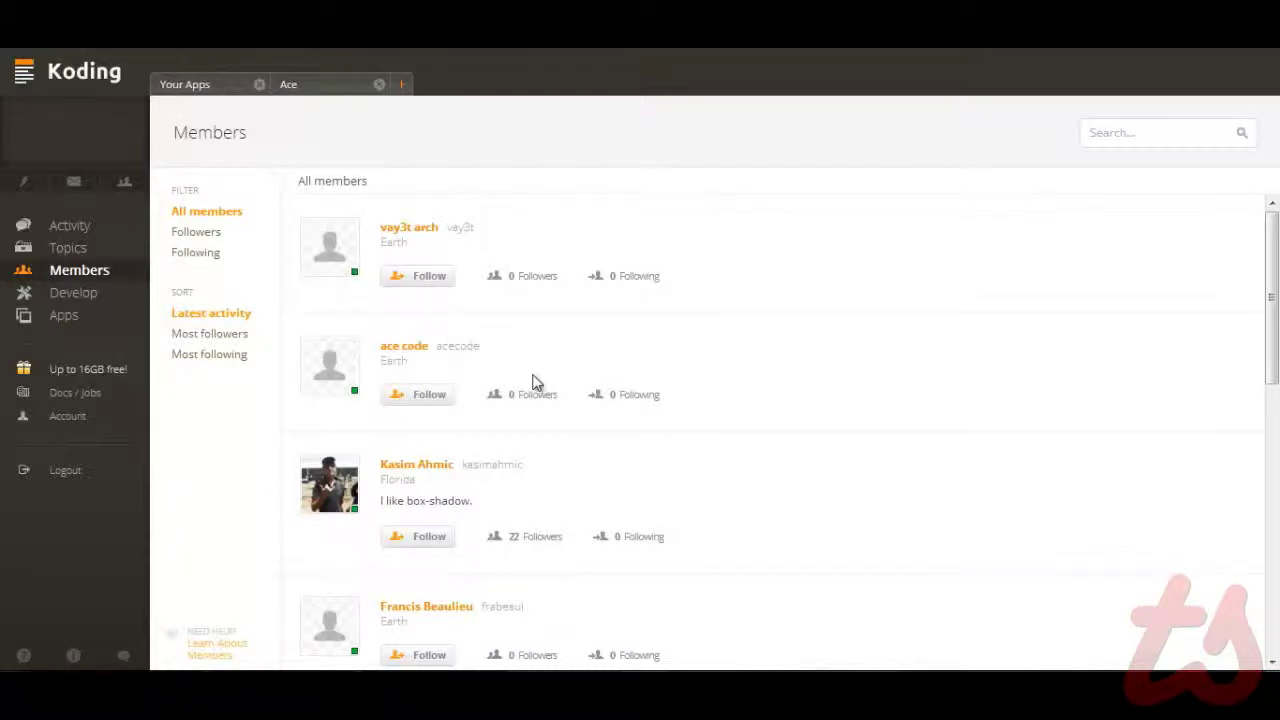
{"action": "scroll", "coordinate": [538, 387], "scroll_direction": "down", "scroll_amount": 1}
{"action": "scroll", "coordinate": [538, 387], "scroll_direction": "down", "scroll_amount": 1}
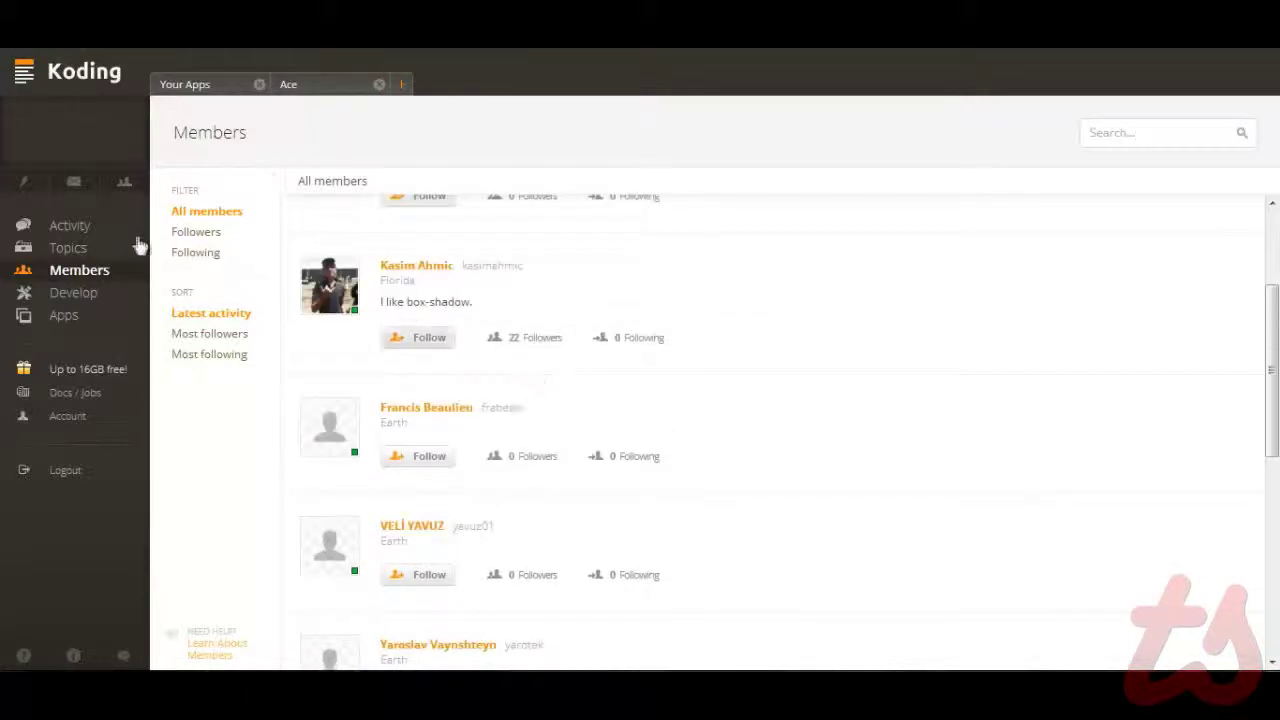
Step: Go to the Topics list and choose the orange Wordpress tag
{"action": "left_click", "coordinate": [70, 248]}
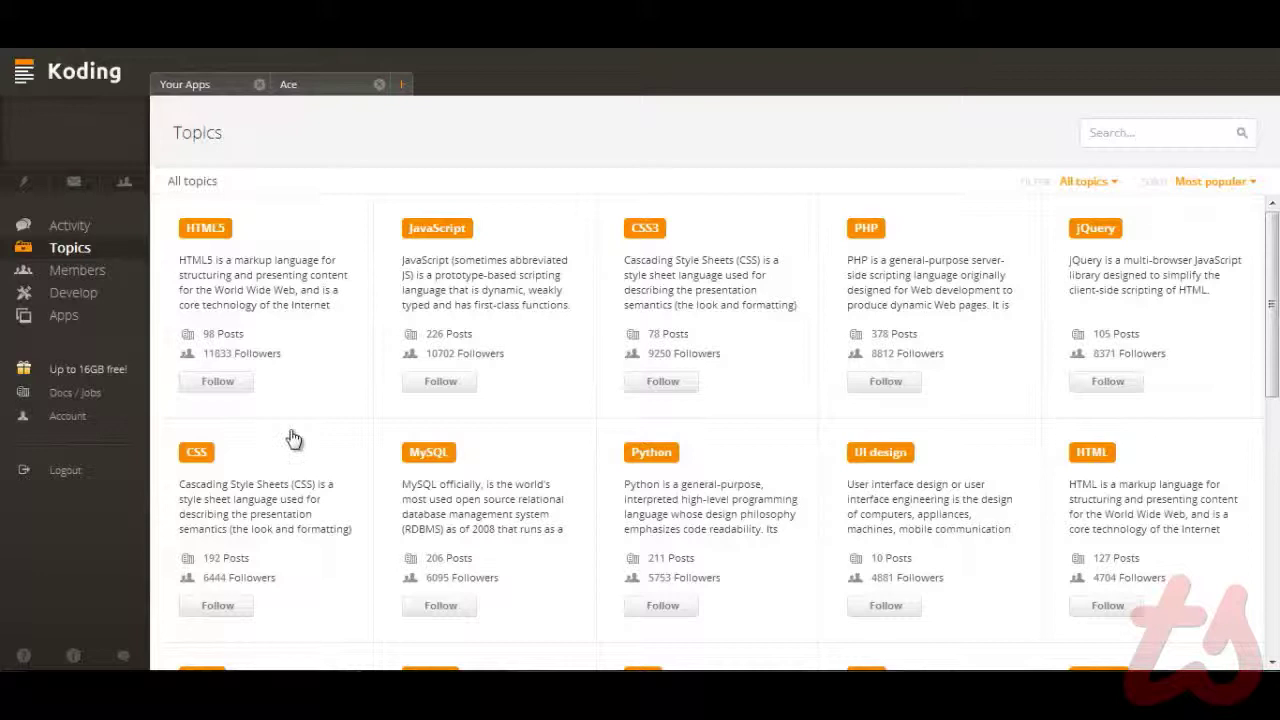
{"action": "scroll", "coordinate": [295, 443], "scroll_direction": "down", "scroll_amount": 5}
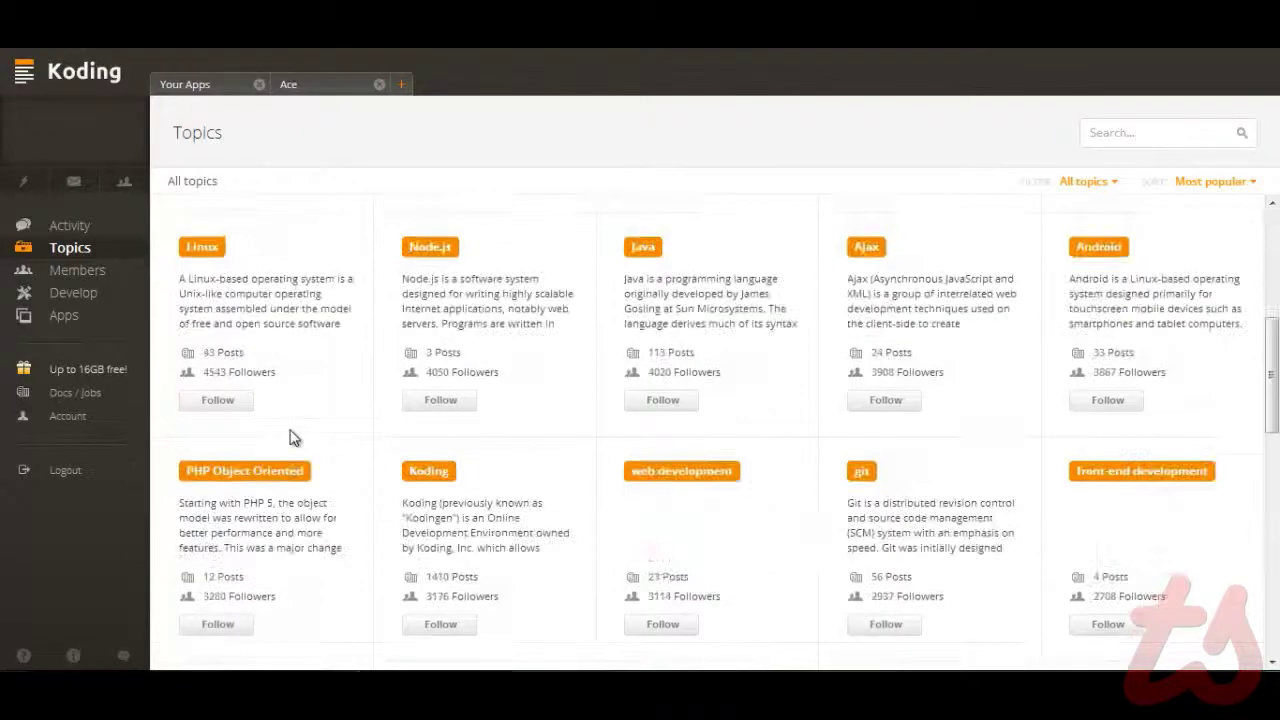
{"action": "scroll", "coordinate": [295, 443], "scroll_direction": "down", "scroll_amount": 2}
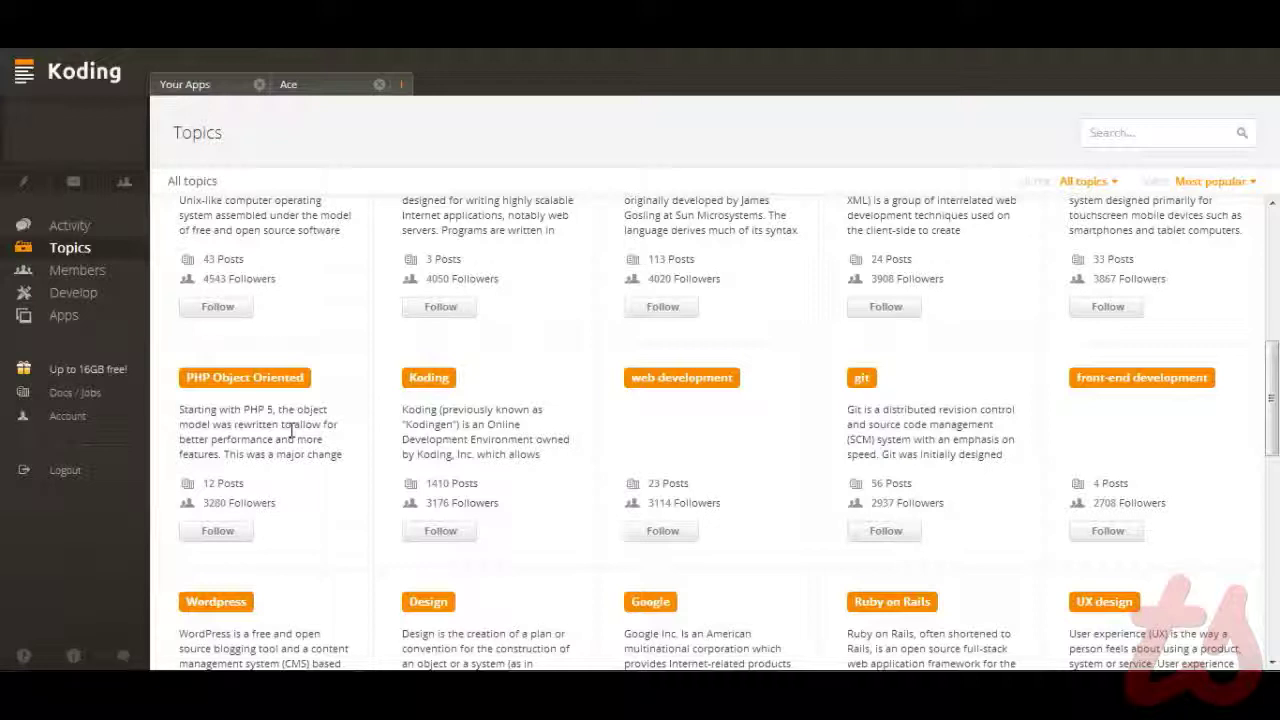
{"action": "scroll", "coordinate": [292, 428], "scroll_direction": "down", "scroll_amount": 3}
{"action": "left_click", "coordinate": [216, 290]}
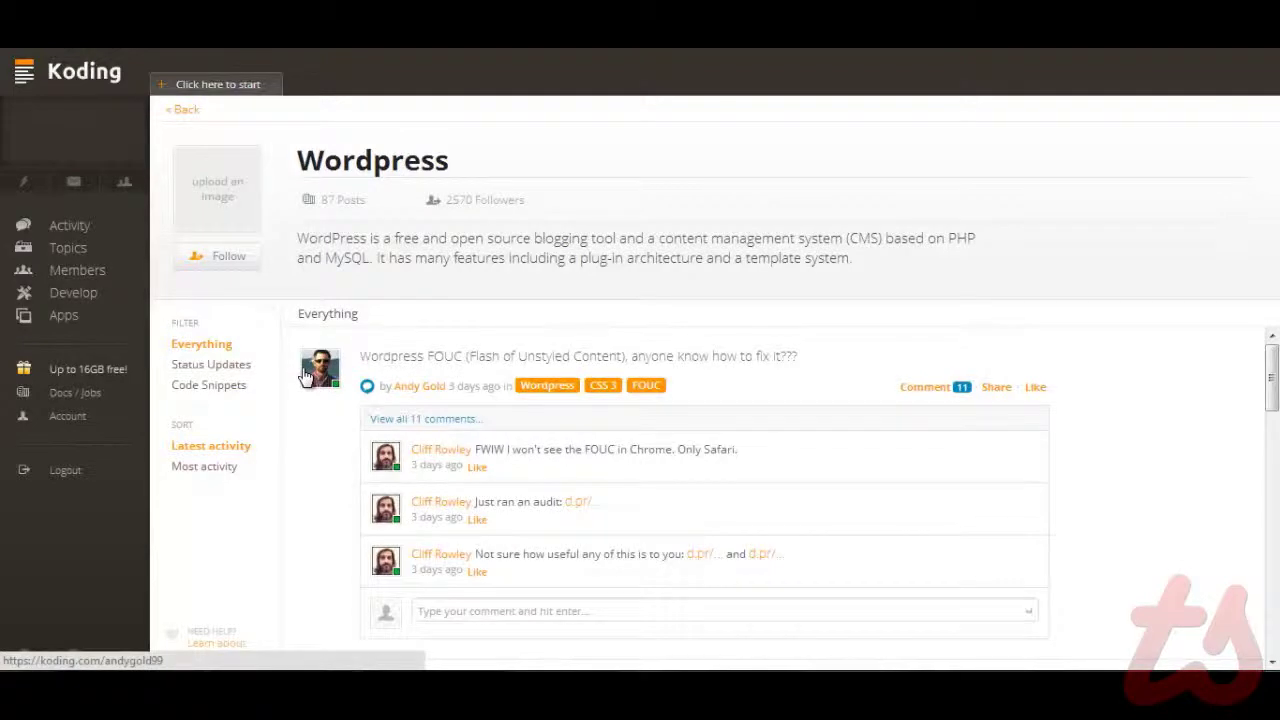
{"action": "scroll", "coordinate": [305, 375], "scroll_direction": "down", "scroll_amount": 5}
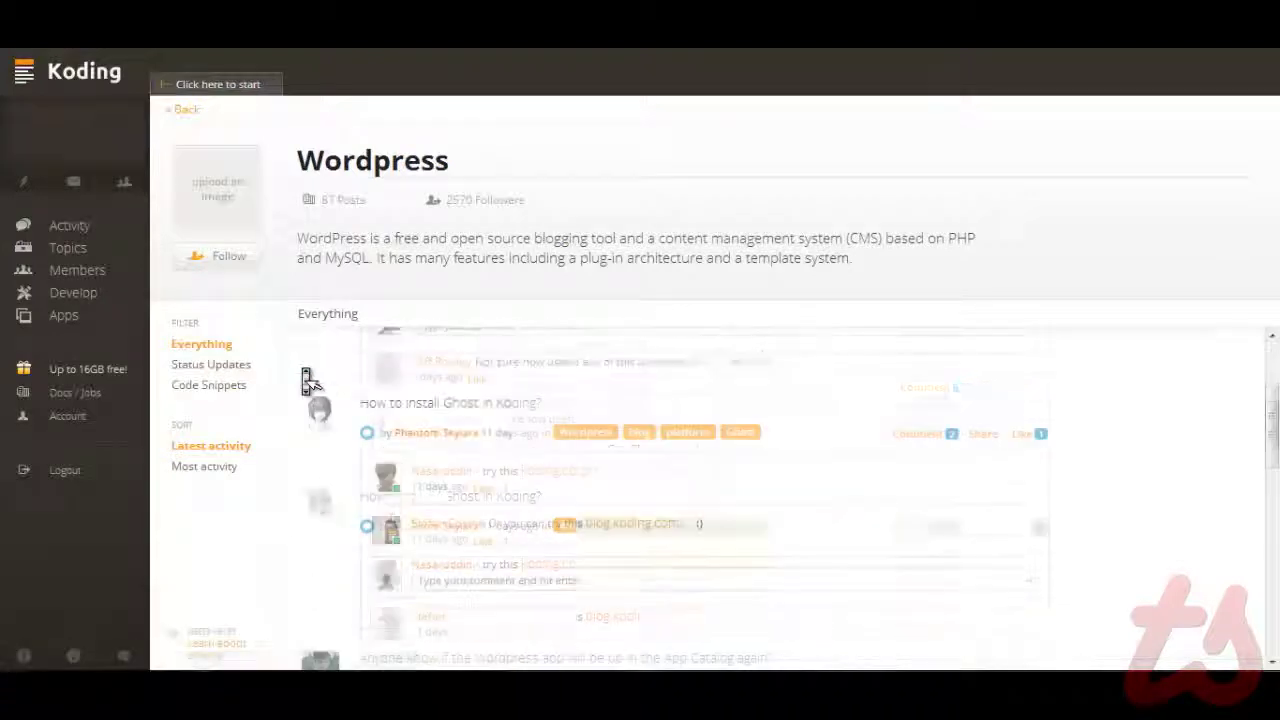
{"action": "scroll", "coordinate": [308, 380], "scroll_direction": "down", "scroll_amount": 3}
{"action": "scroll", "coordinate": [308, 380], "scroll_direction": "down", "scroll_amount": 4}
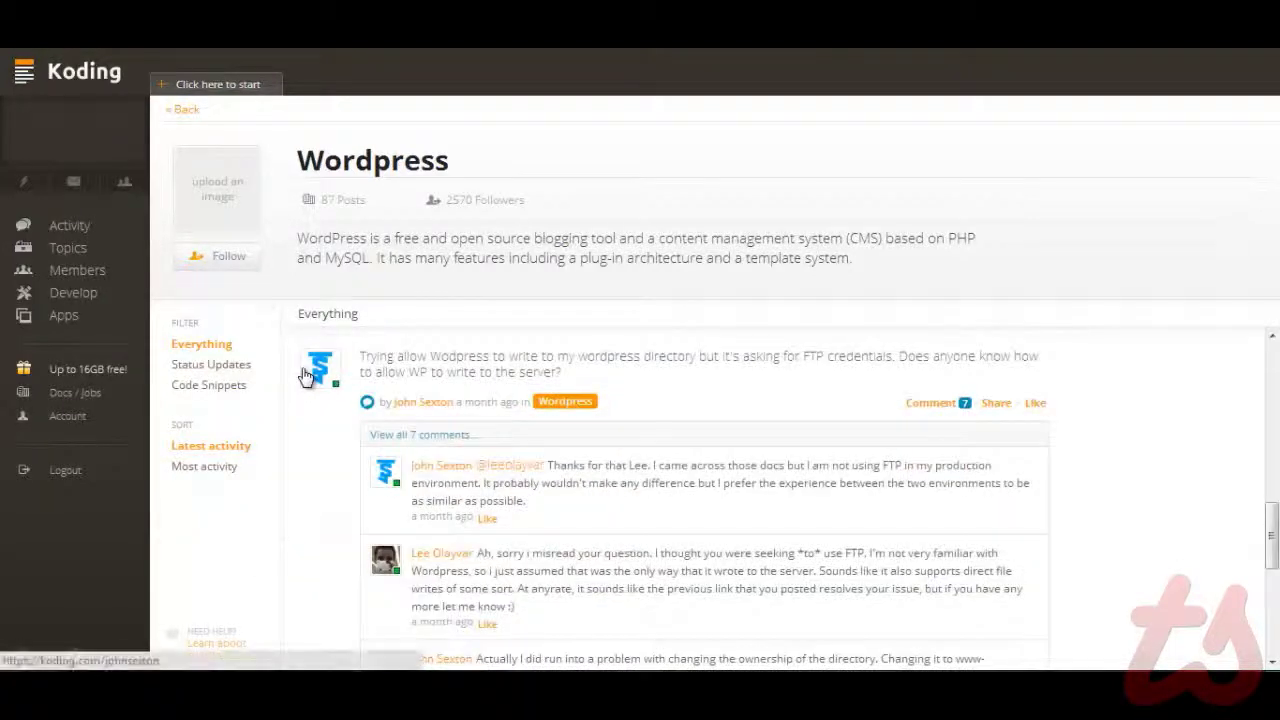
{"action": "scroll", "coordinate": [308, 380], "scroll_direction": "down", "scroll_amount": 4}
{"action": "scroll", "coordinate": [307, 376], "scroll_direction": "down", "scroll_amount": 4}
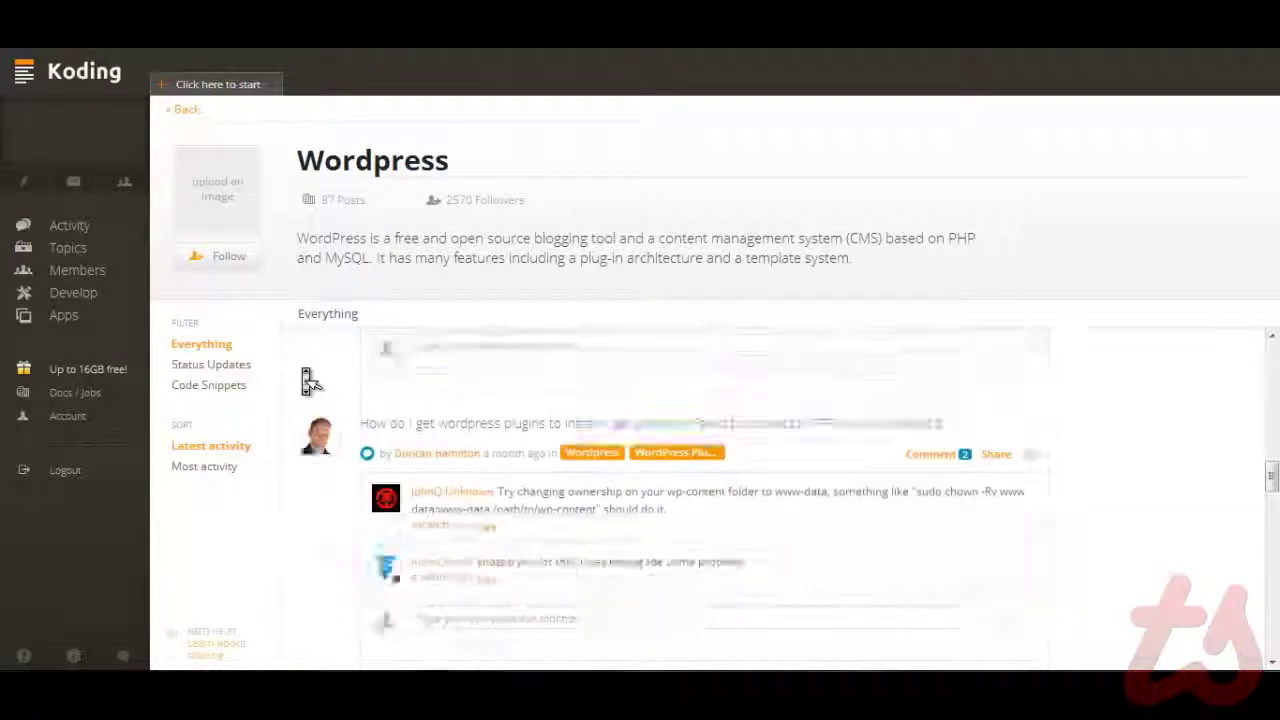
{"action": "scroll", "coordinate": [307, 376], "scroll_direction": "down", "scroll_amount": 4}
{"action": "scroll", "coordinate": [307, 380], "scroll_direction": "down", "scroll_amount": 3}
{"action": "scroll", "coordinate": [307, 380], "scroll_direction": "down", "scroll_amount": 3}
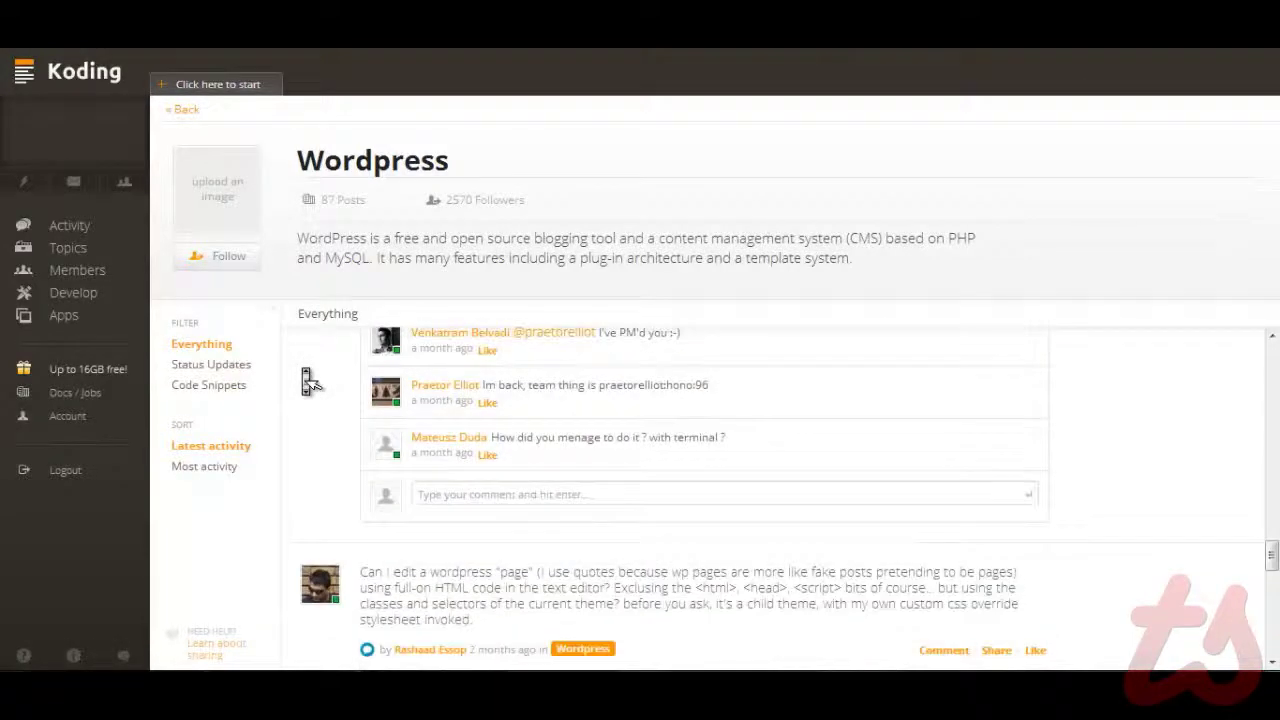
{"action": "scroll", "coordinate": [307, 380], "scroll_direction": "up", "scroll_amount": 5}
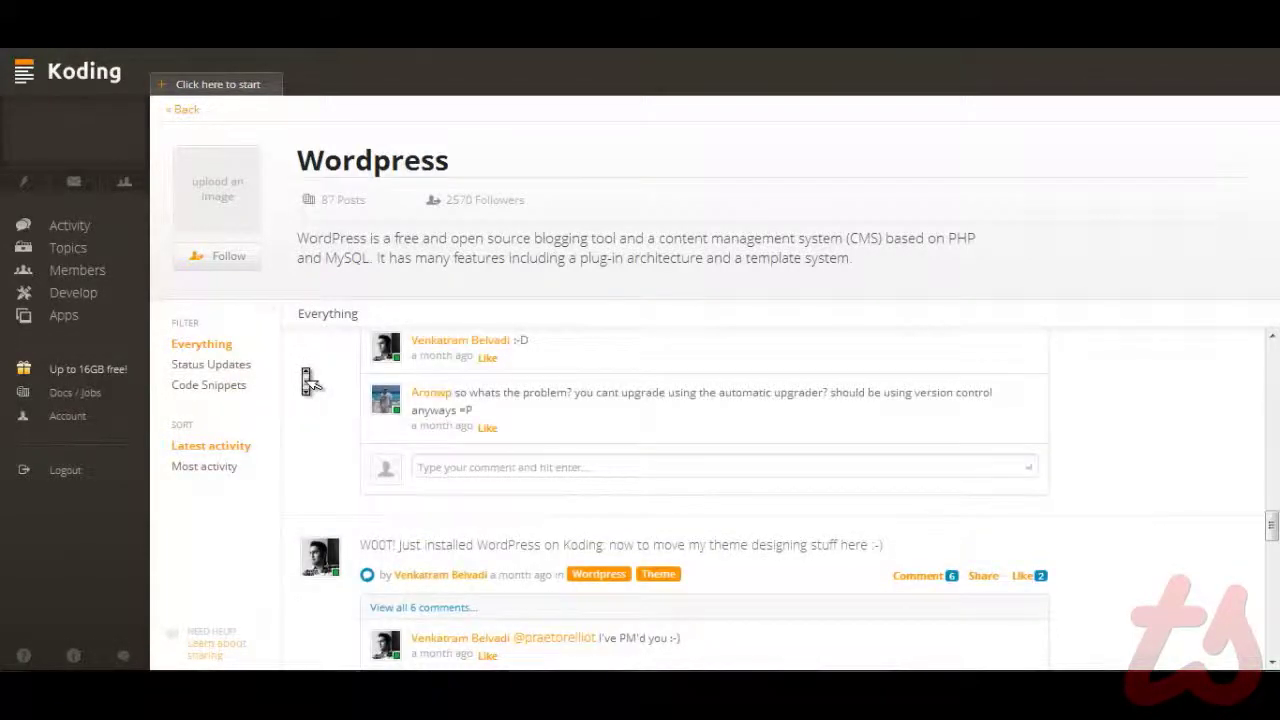
{"action": "scroll", "coordinate": [307, 380], "scroll_direction": "down", "scroll_amount": 4}
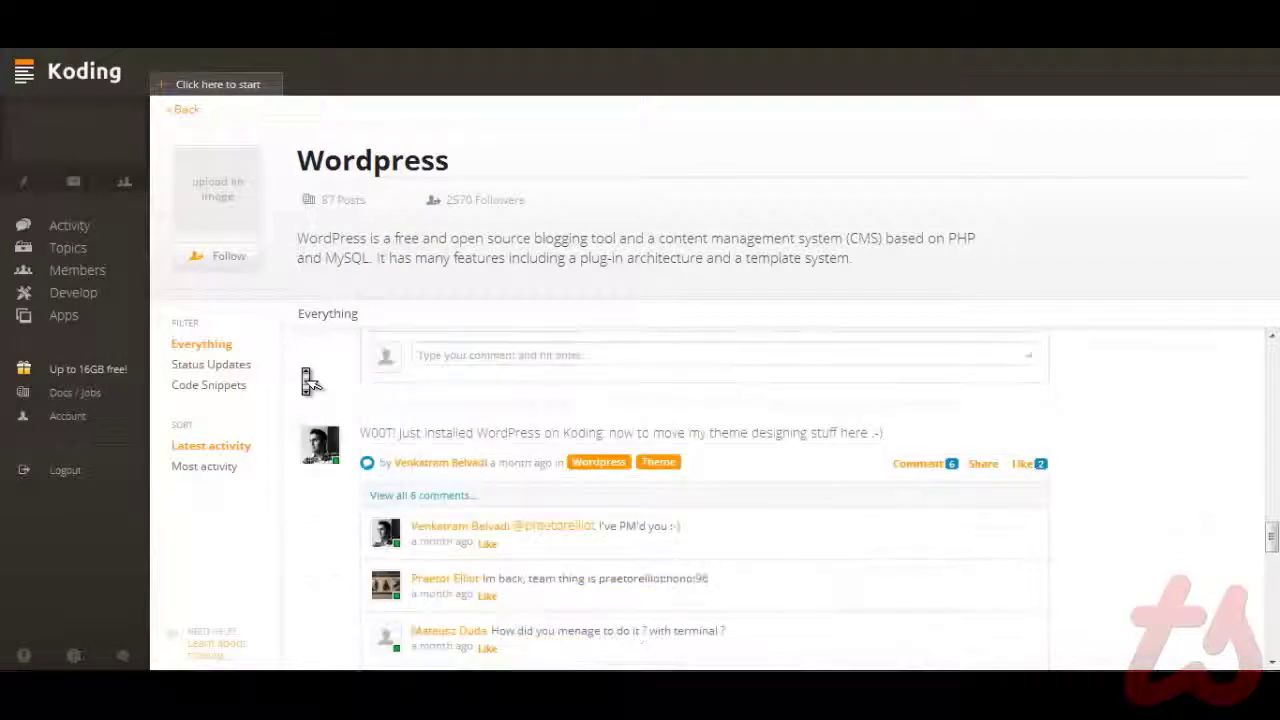
{"action": "scroll", "coordinate": [307, 380], "scroll_direction": "down", "scroll_amount": 2}
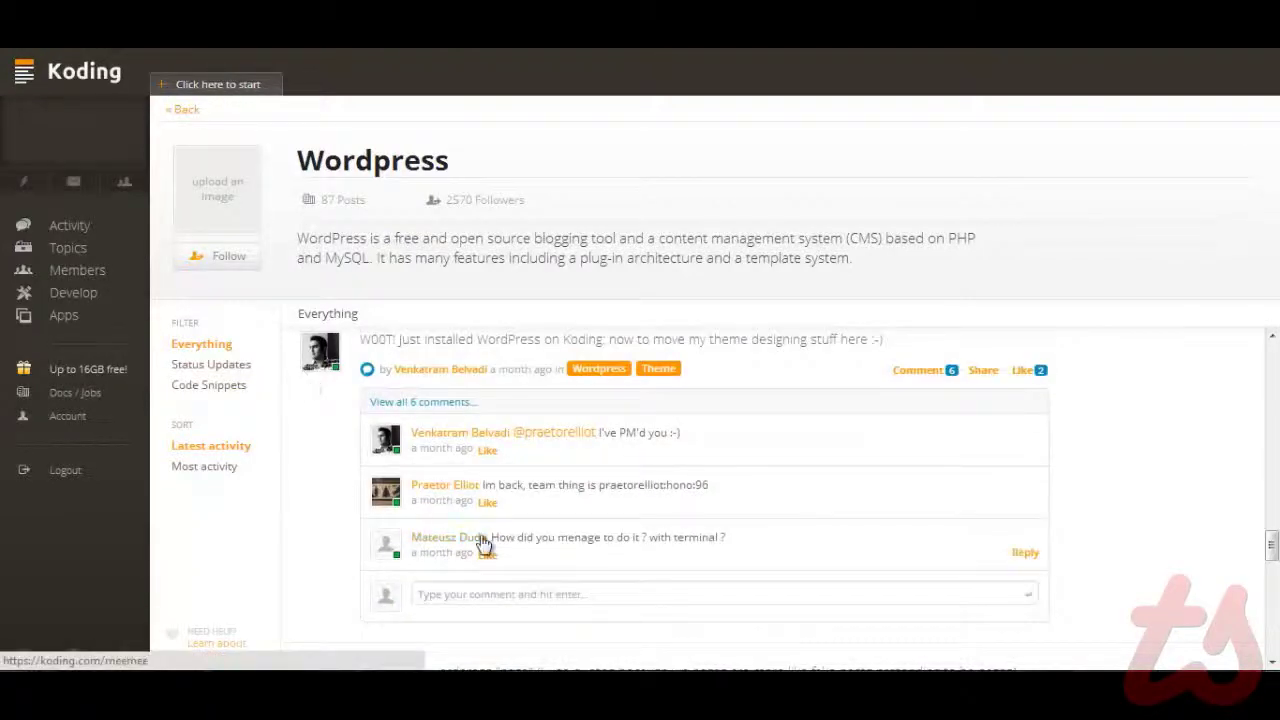
Step: Start a comment in the reply box of the WOOT WordPress install post
{"action": "left_click", "coordinate": [528, 595]}
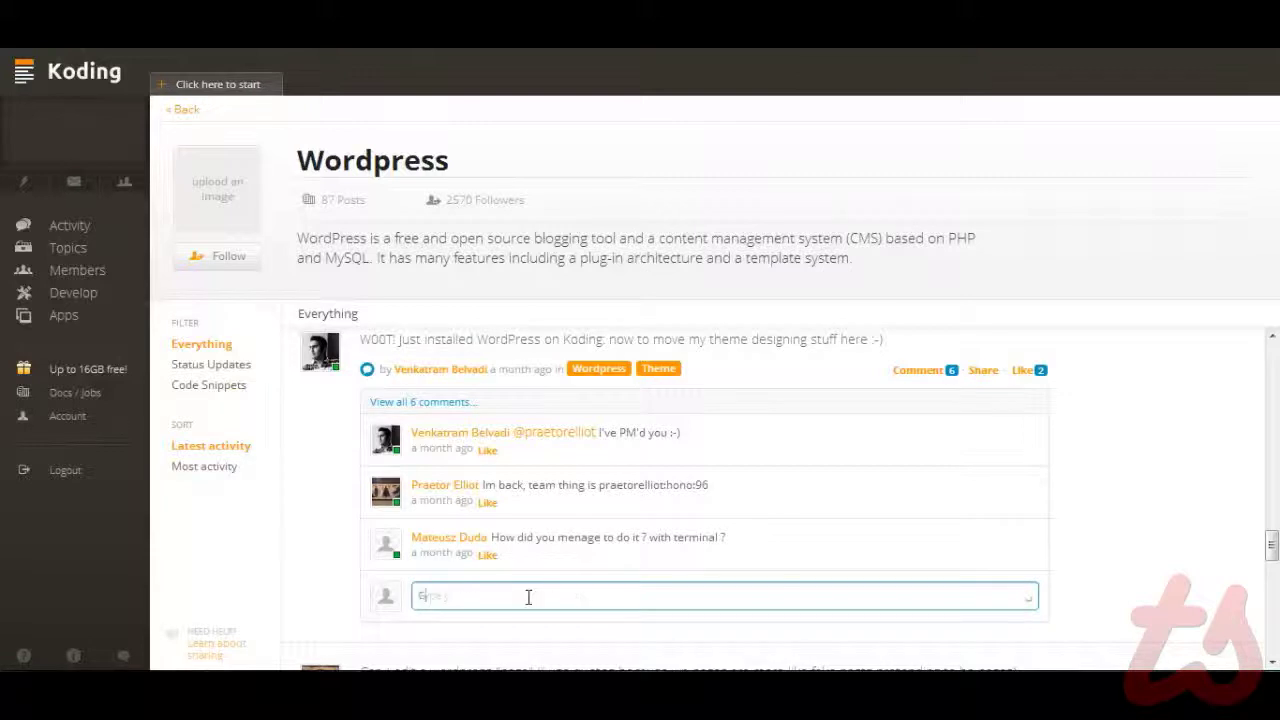
{"action": "type", "text": "Good luck. But "}
{"action": "type", "text": "do you have any"}
{"action": "type", "text": " tips"}
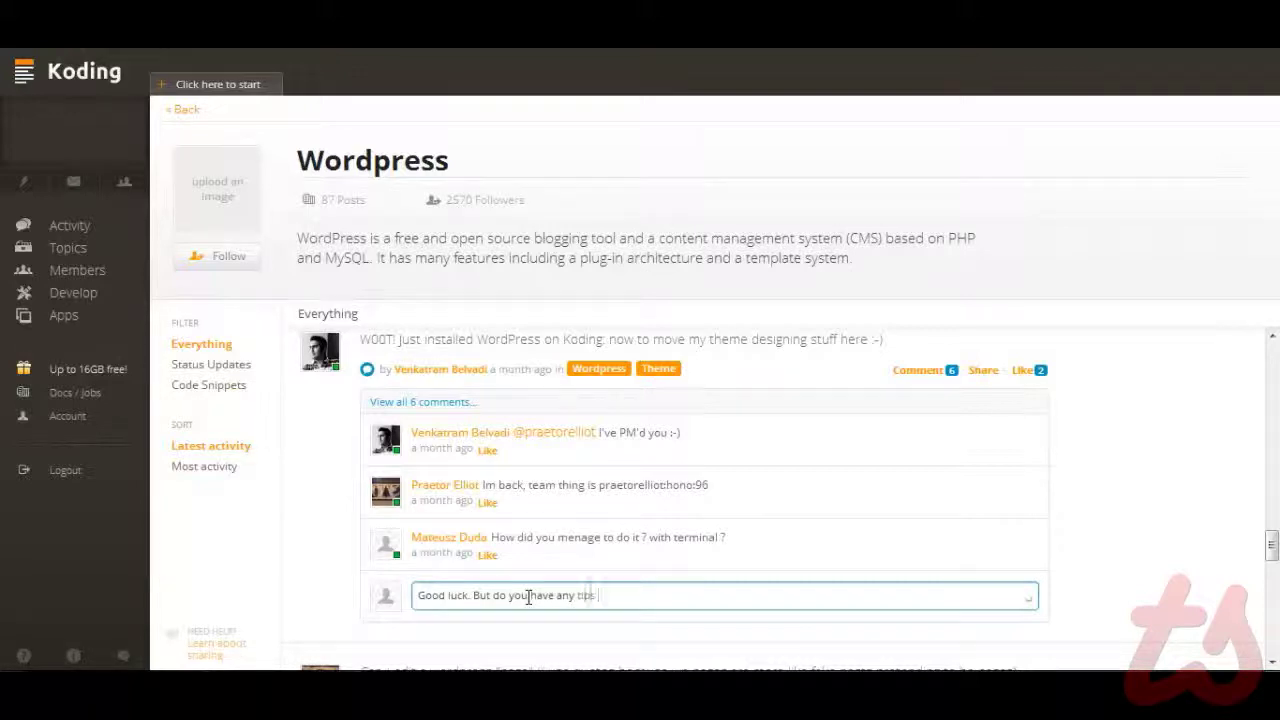
{"action": "type", "text": " on customizing "}
{"action": "type", "text": "a personal them"}
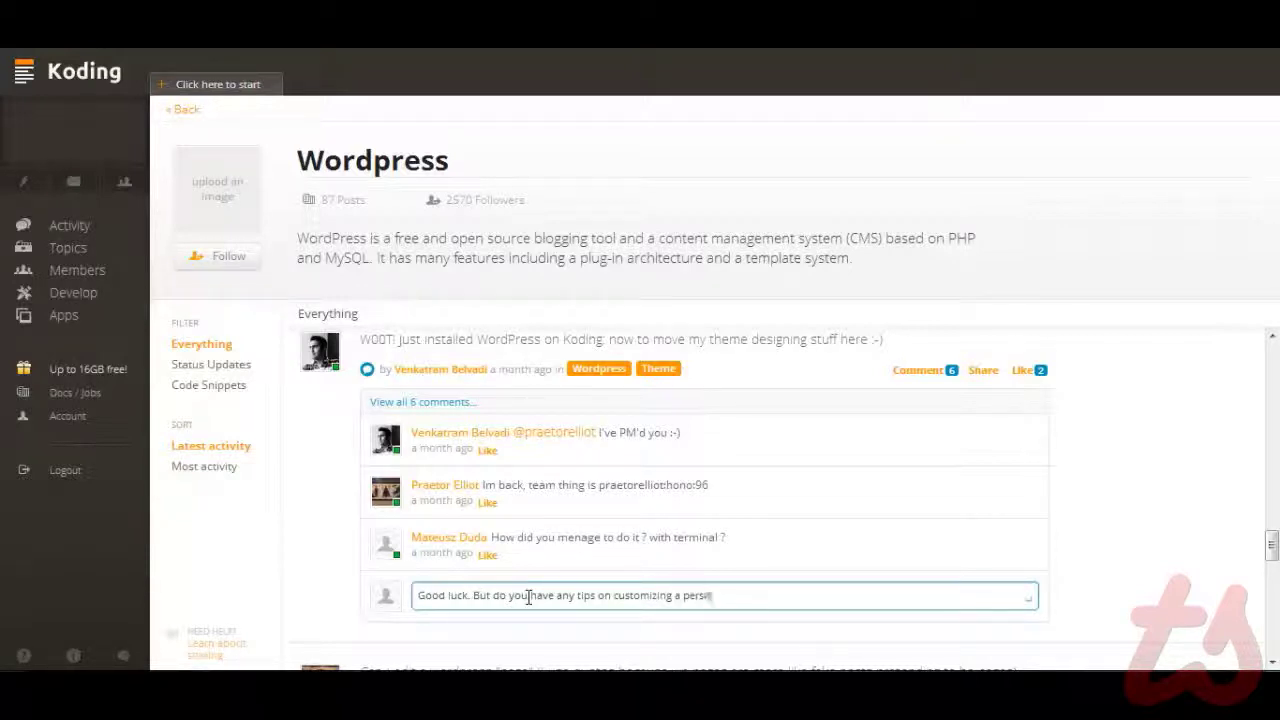